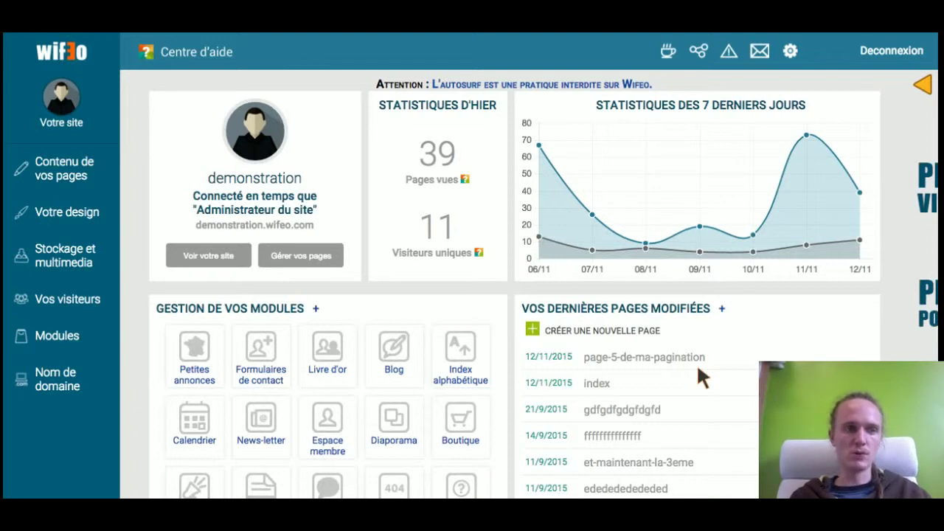
Step: Go to the site's design management and open the current site design for editing
mouse_move(95, 211)
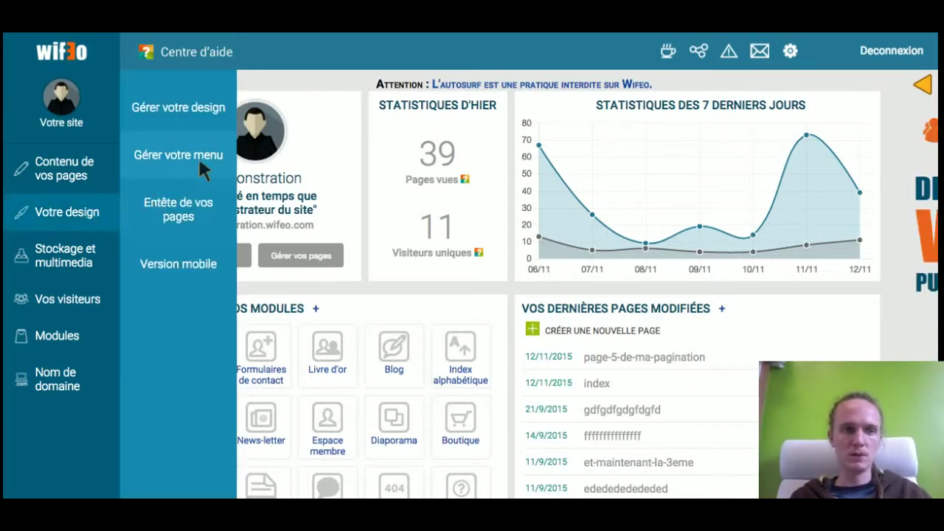
left_click(200, 107)
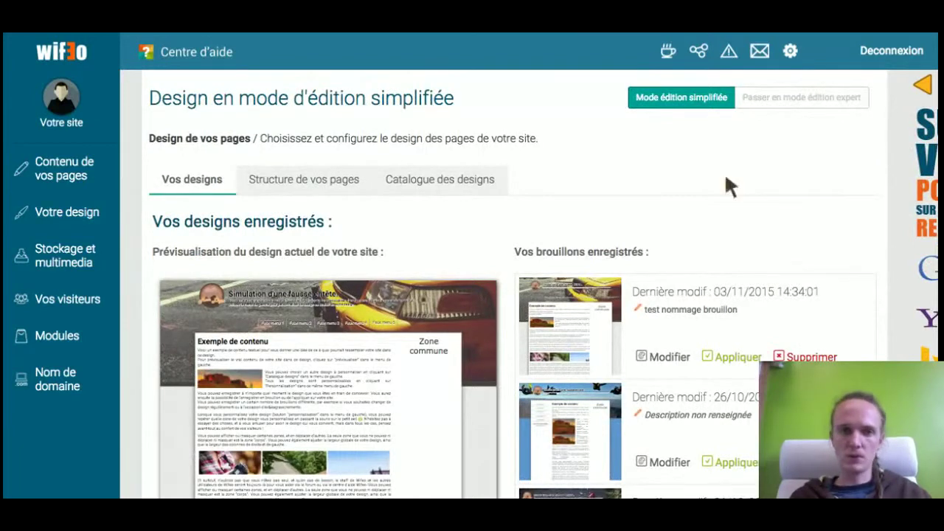
scroll(606, 197, "down", 2)
scroll(390, 403, "down", 1)
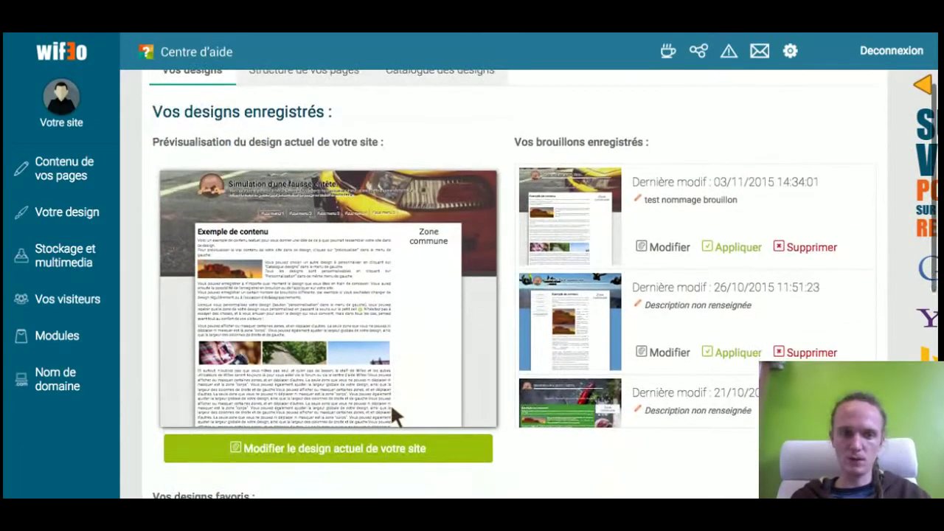
left_click(352, 452)
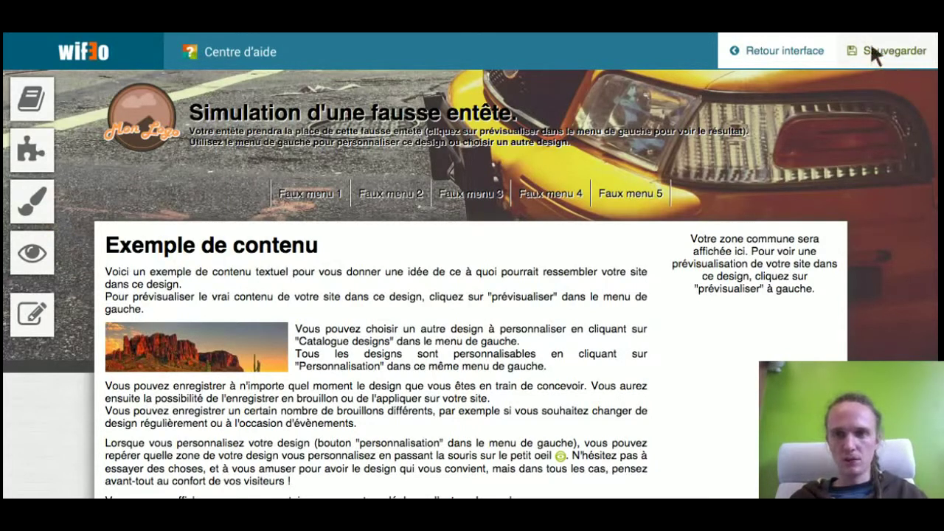
Step: Save the current design over the first existing draft, the one with the yellow car header
left_click(877, 62)
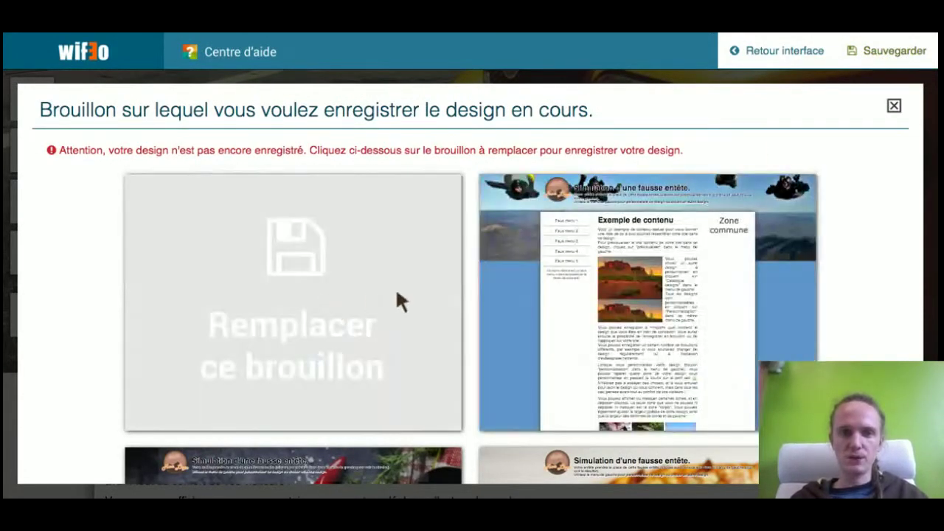
scroll(372, 326, "down", 3)
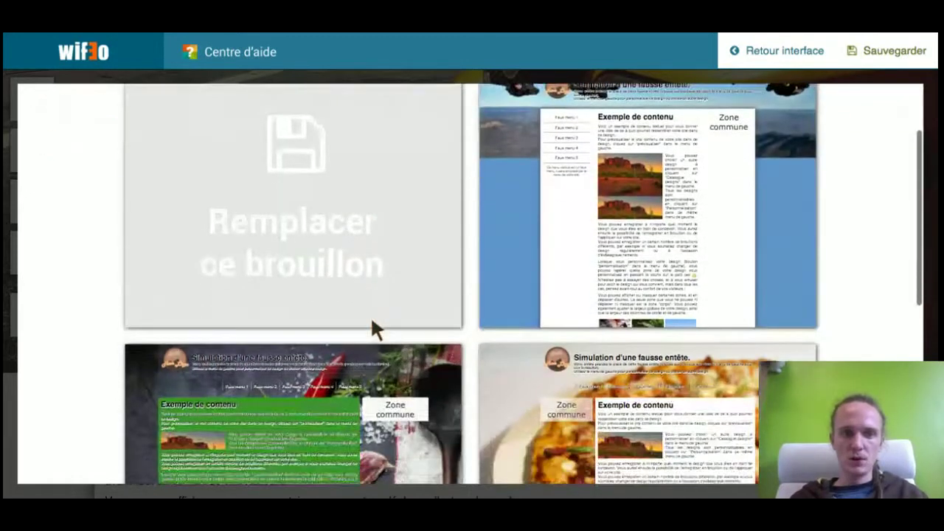
scroll(372, 328, "down", 5)
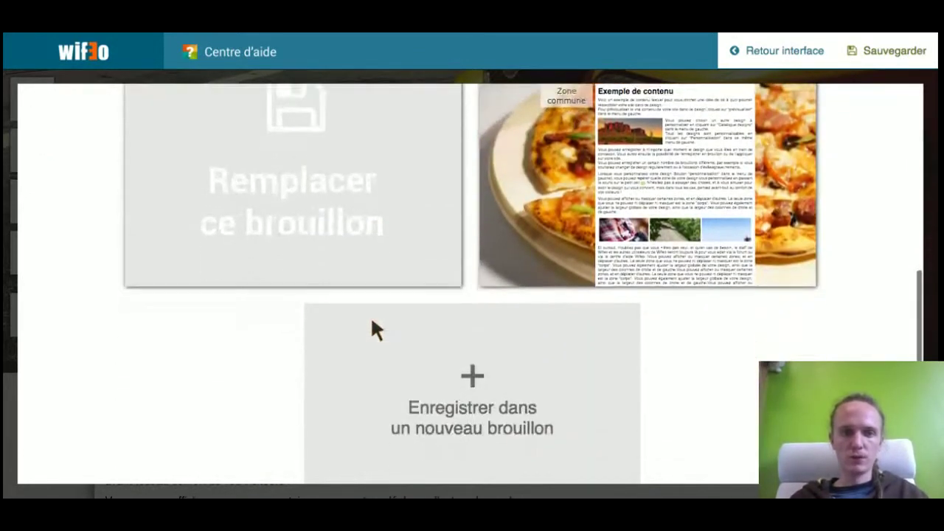
scroll(372, 328, "up", 3)
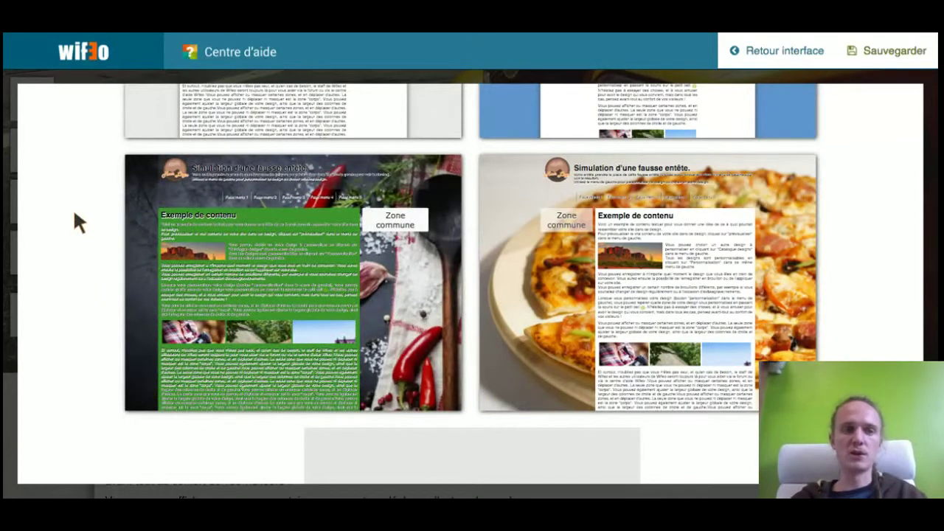
scroll(222, 309, "down", 1)
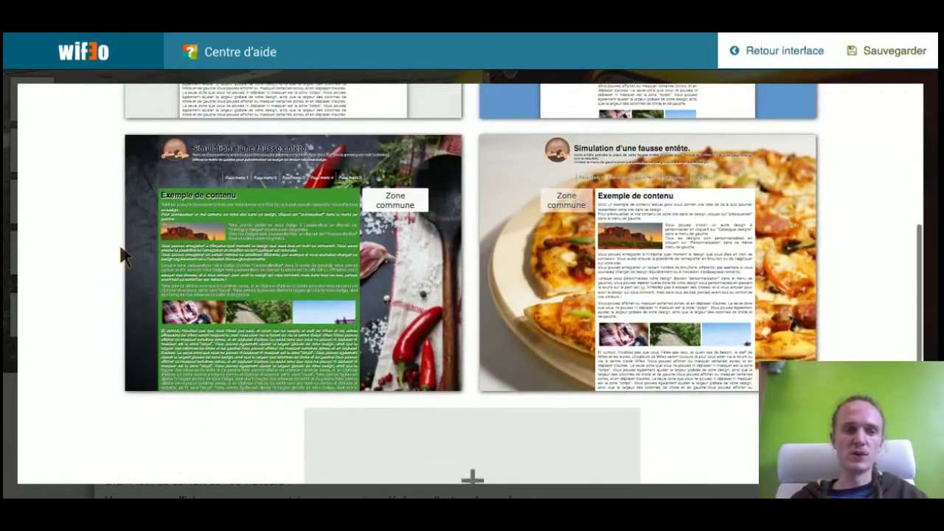
scroll(339, 344, "down", 1)
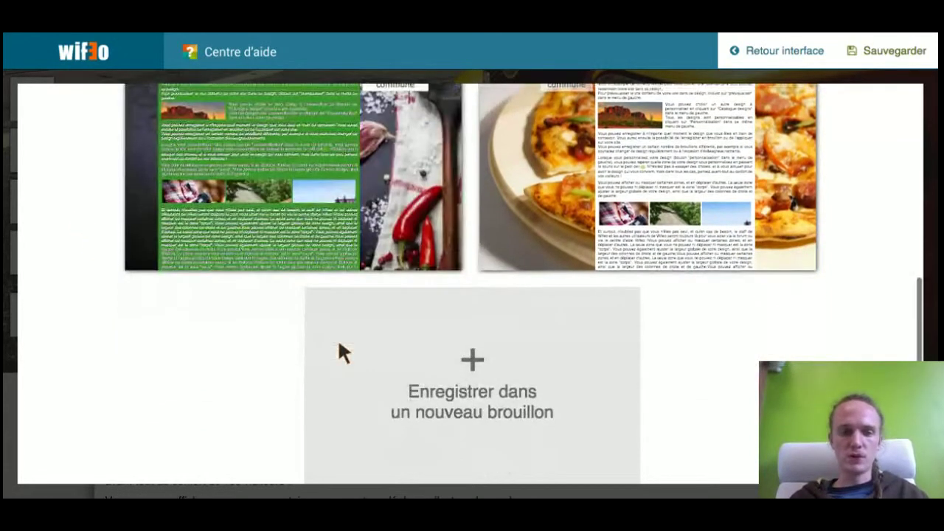
left_click(455, 341)
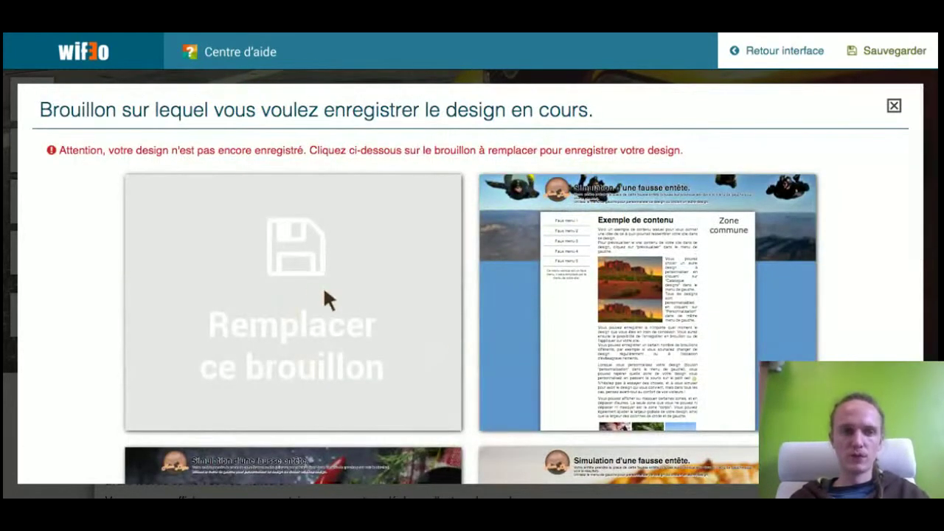
left_click(287, 292)
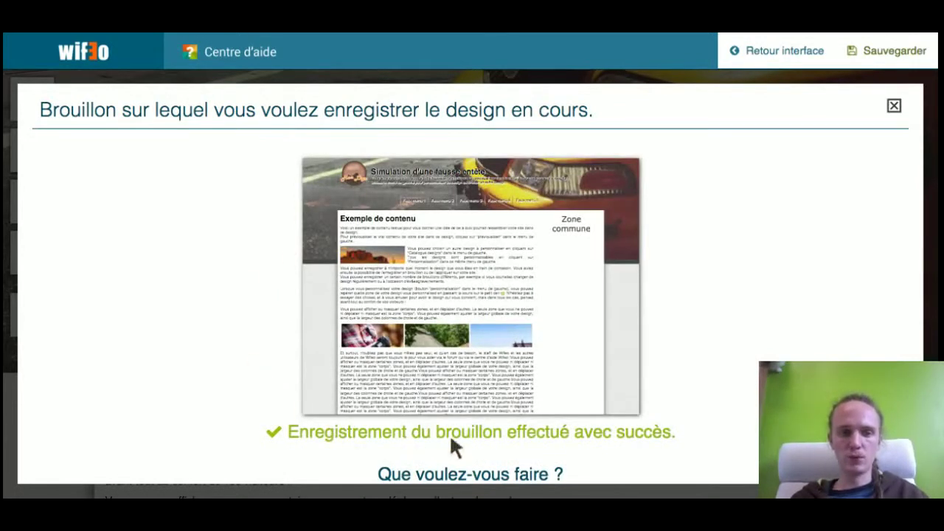
Step: Apply the saved draft to the site and return to customizing the design
scroll(674, 425, "down", 2)
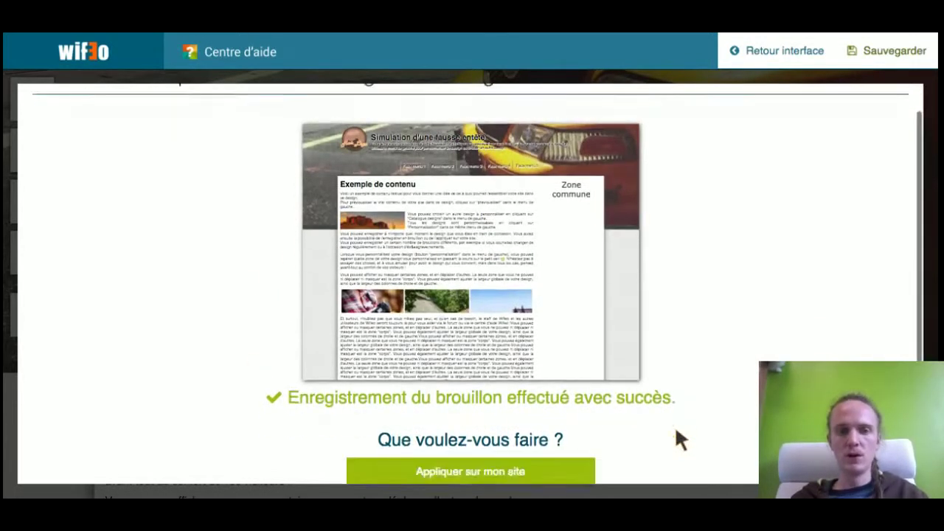
scroll(679, 440, "down", 1)
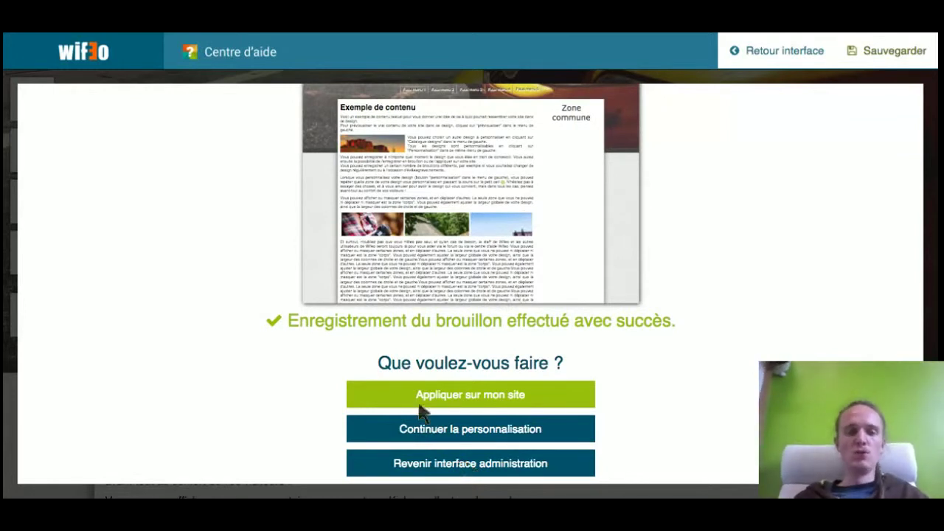
left_click(454, 396)
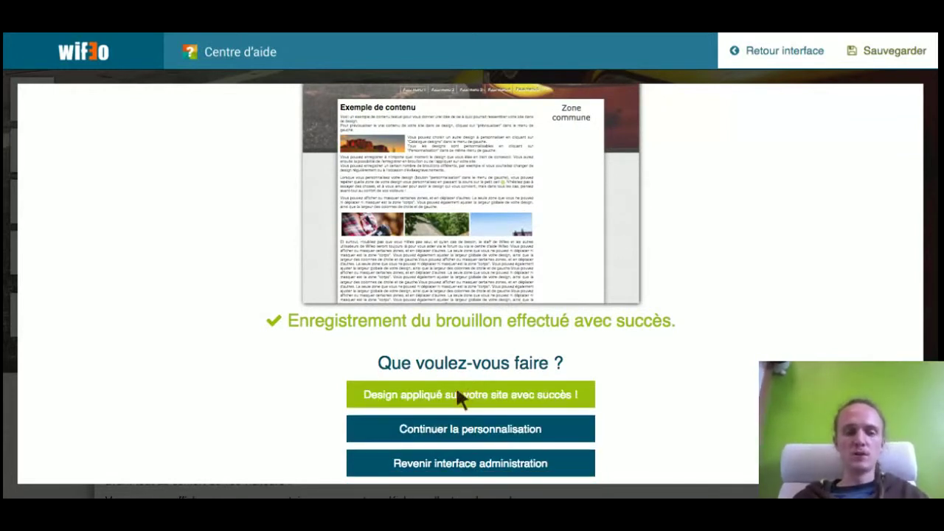
left_click(455, 432)
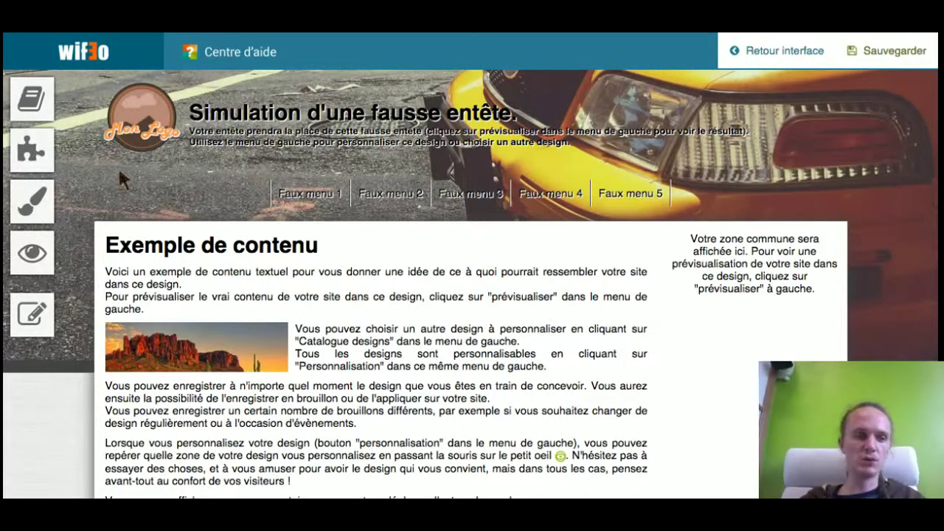
Step: Open the design catalogue and filter it by the Evènements category and the Noël subcategory
left_click(29, 103)
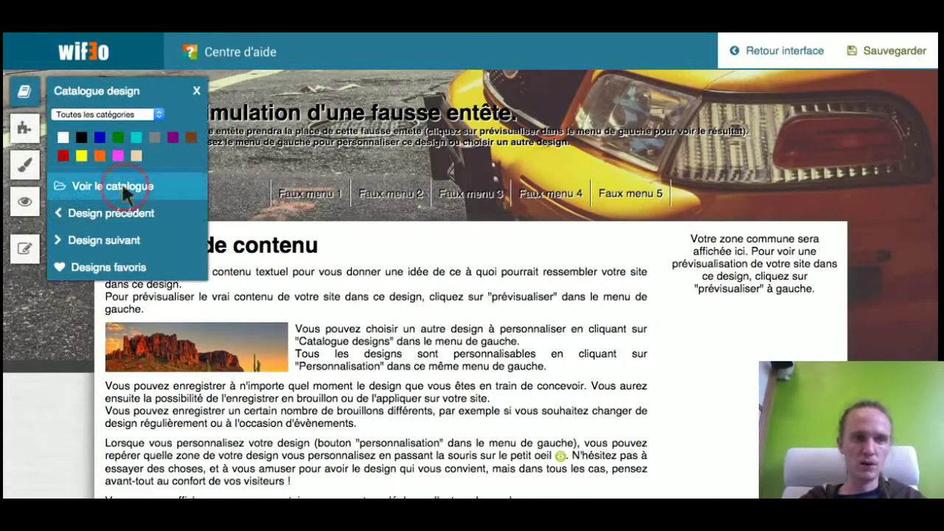
left_click(124, 190)
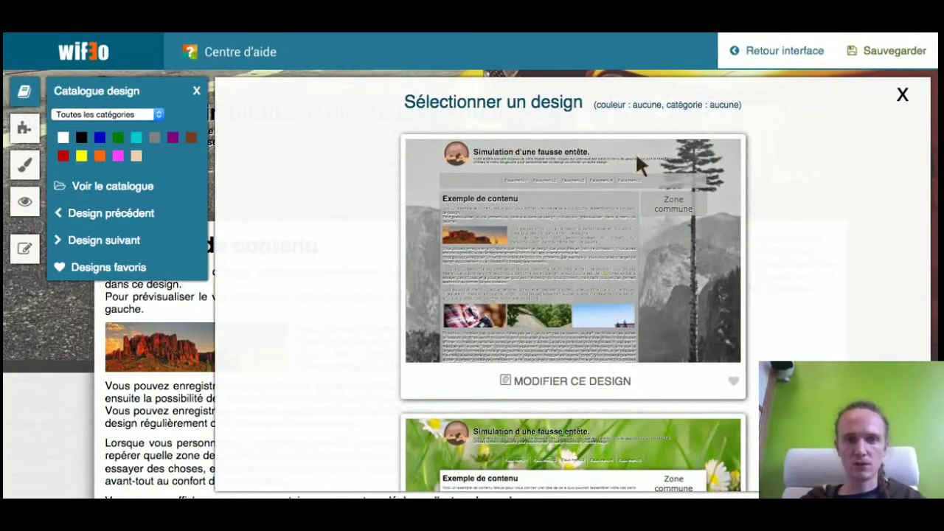
left_click(146, 116)
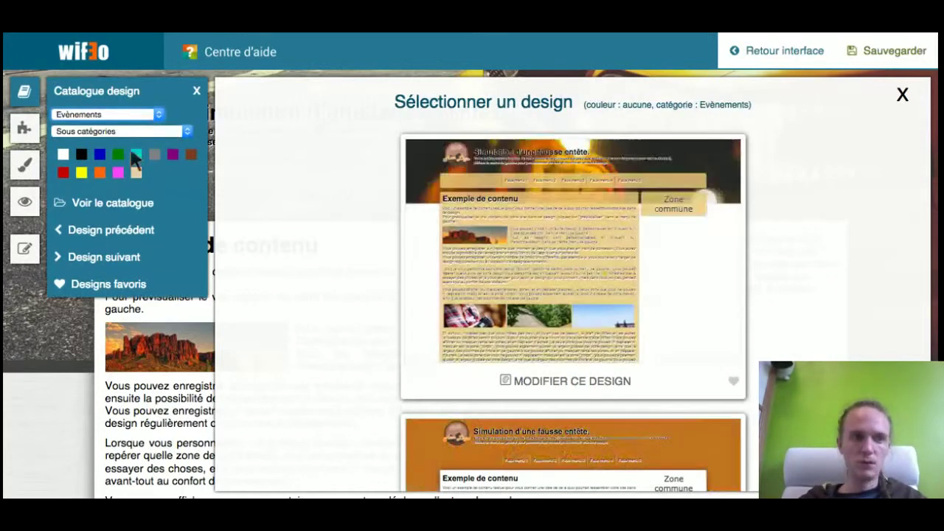
left_click(131, 134)
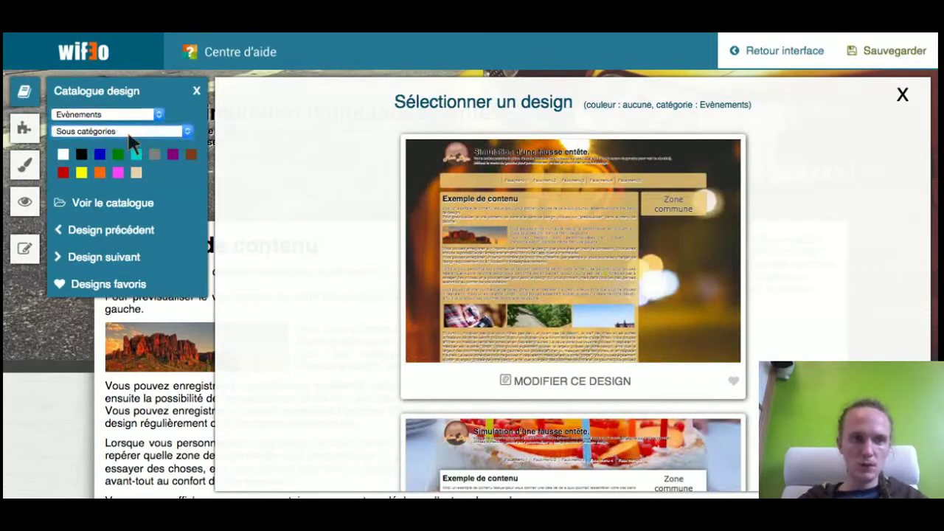
left_click(132, 142)
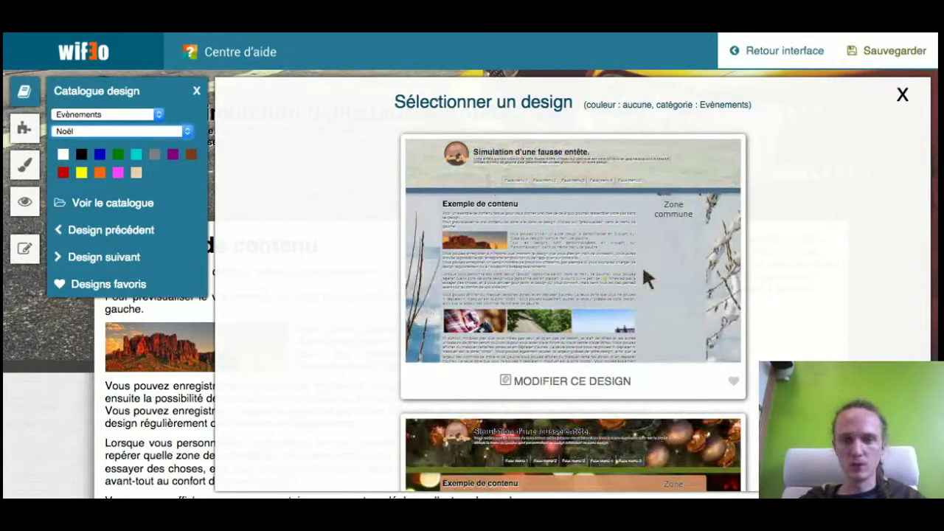
Step: Load the Noël design with the grey-blue header and sandy background for editing, look it over, and close the catalogue options
scroll(787, 256, "down", 5)
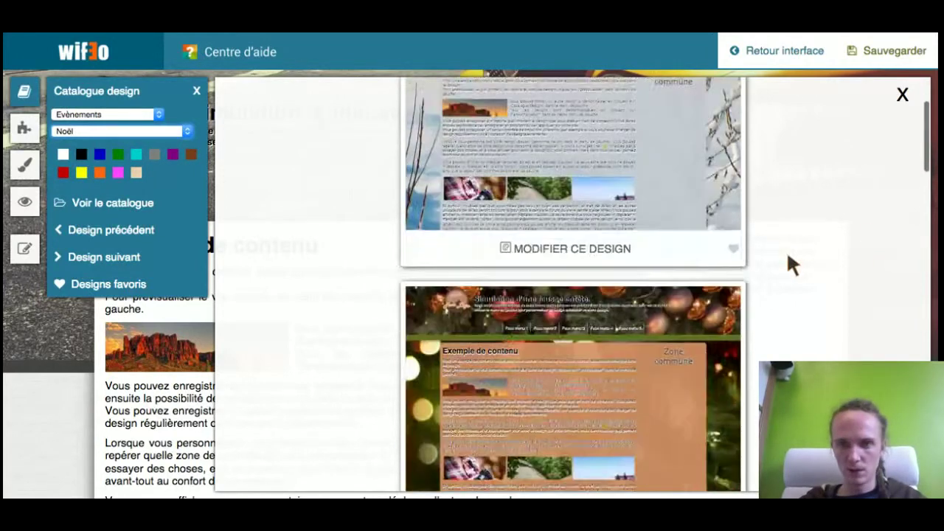
scroll(787, 258, "down", 6)
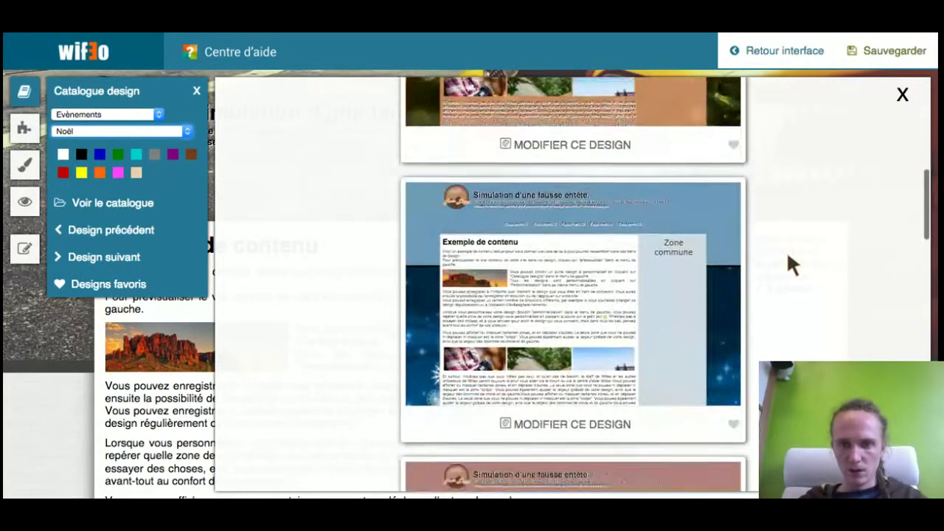
scroll(788, 258, "down", 5)
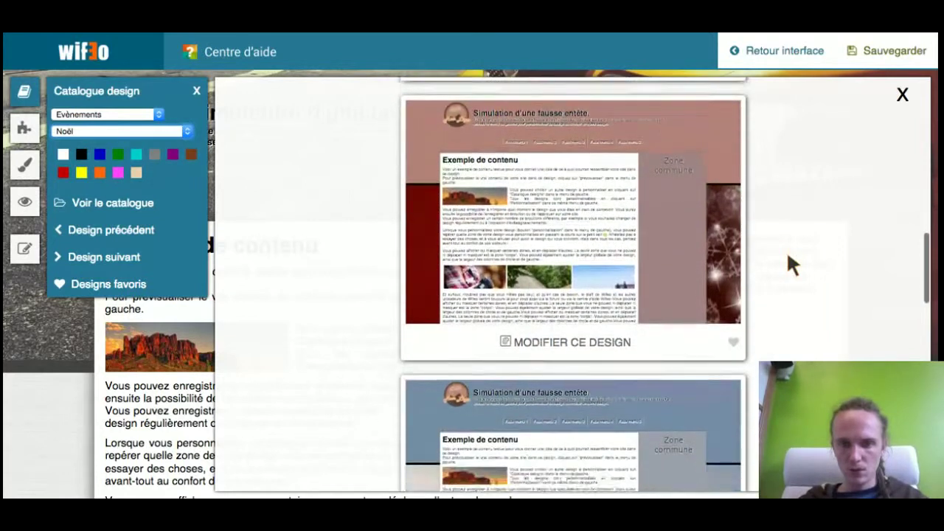
scroll(787, 256, "down", 2)
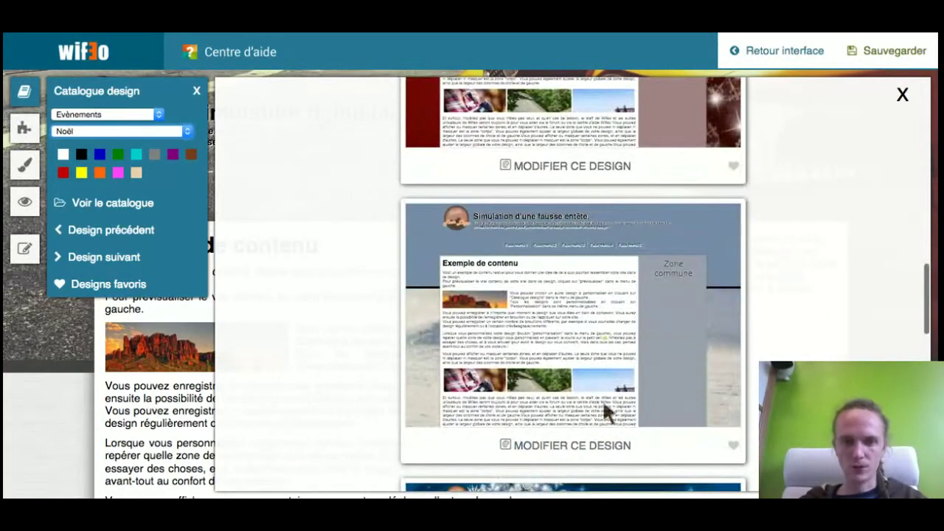
left_click(566, 447)
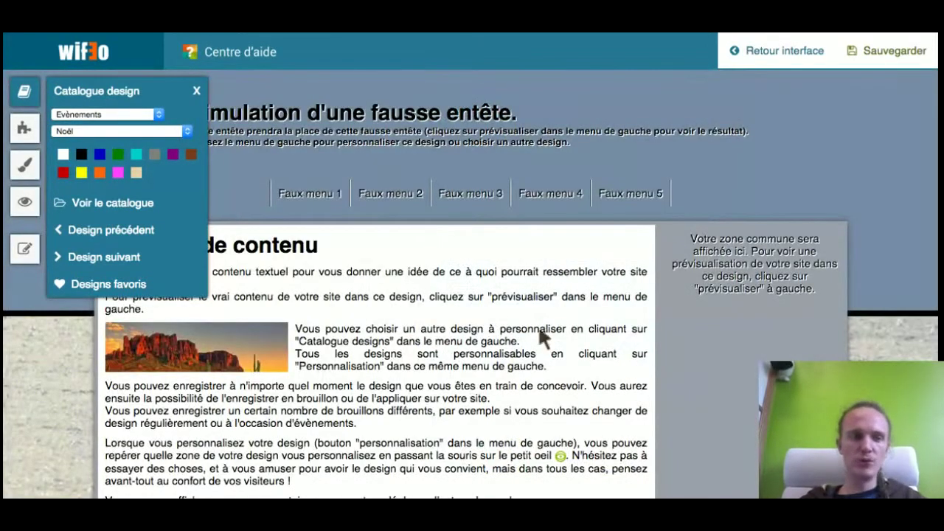
scroll(449, 281, "down", 5)
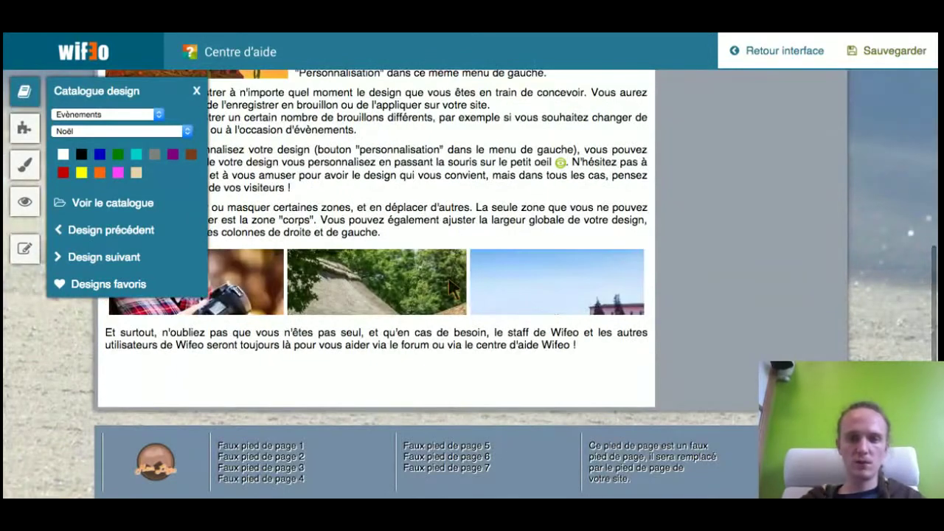
scroll(451, 286, "up", 5)
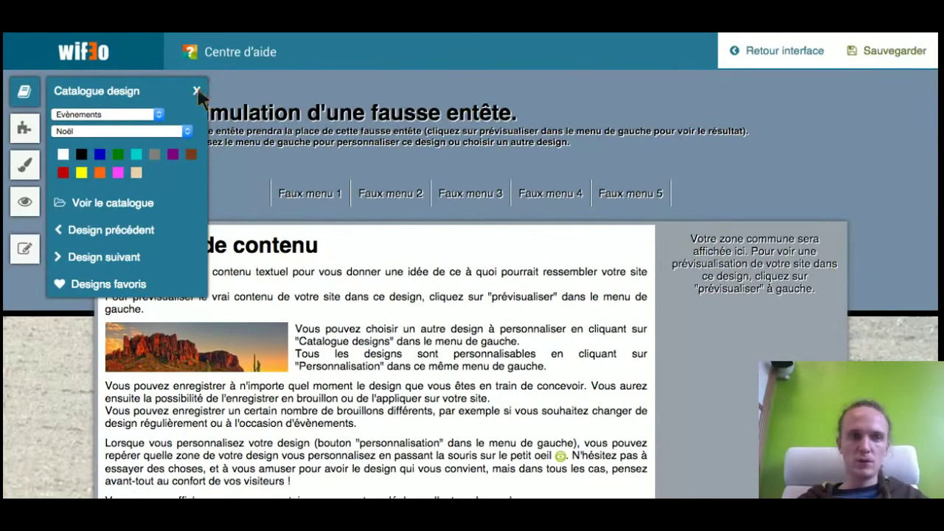
left_click(197, 90)
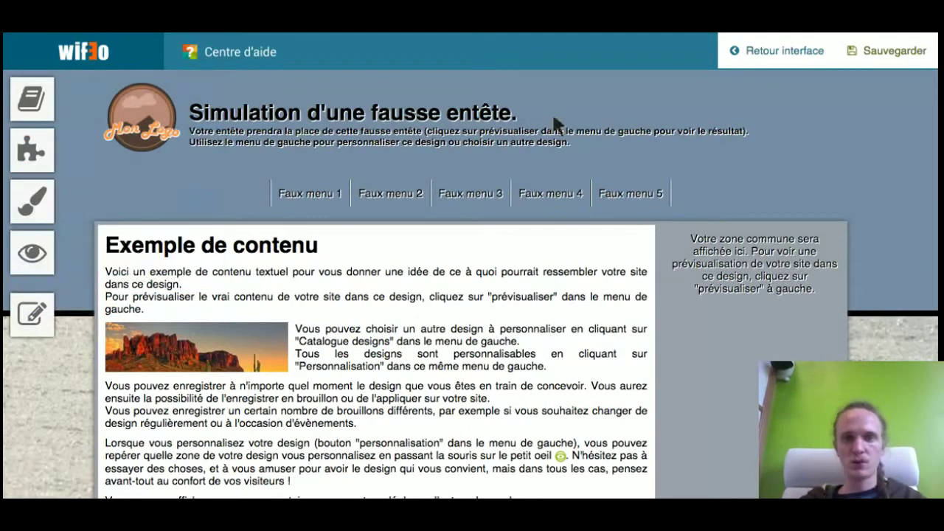
Step: Save the newly chosen Noël design as a new draft
left_click(878, 62)
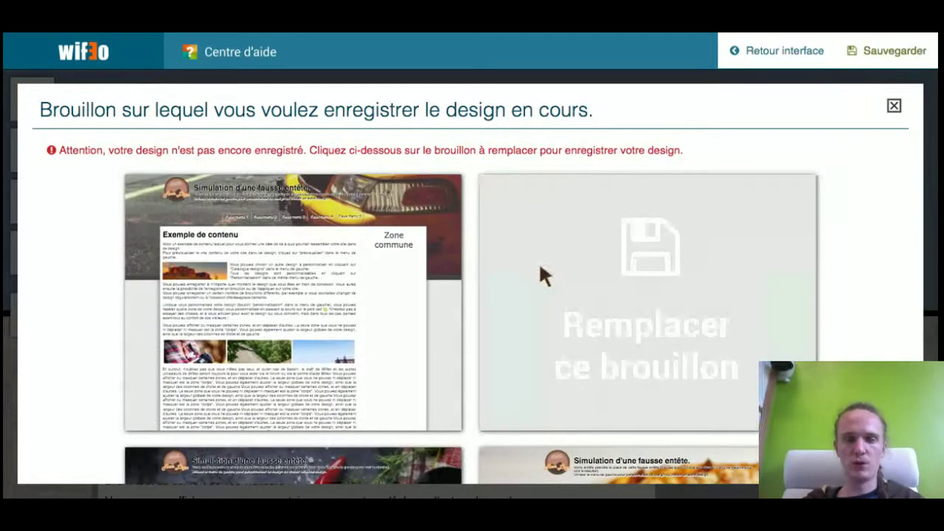
scroll(427, 316, "down", 7)
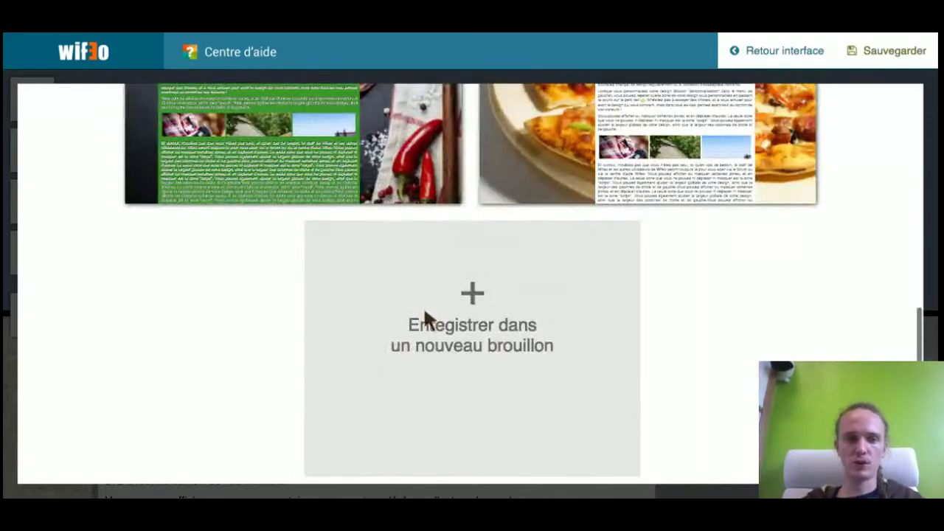
left_click(470, 326)
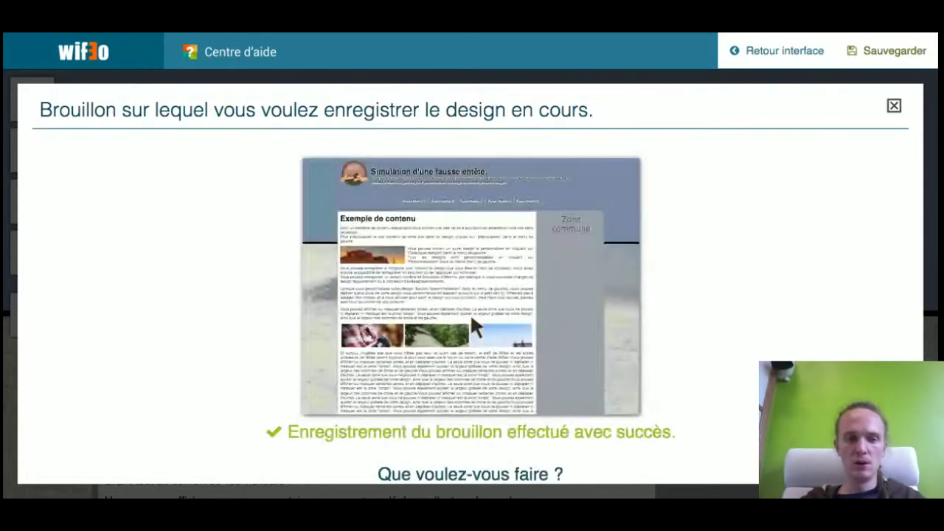
Step: Return to the administration interface without applying the new draft, and view the saved designs and drafts
scroll(455, 383, "down", 2)
scroll(455, 383, "down", 1)
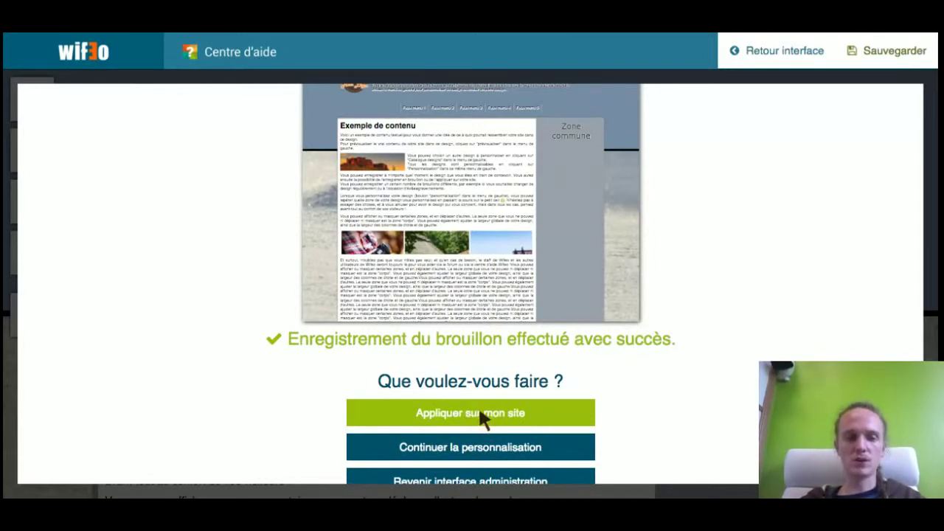
left_click(451, 481)
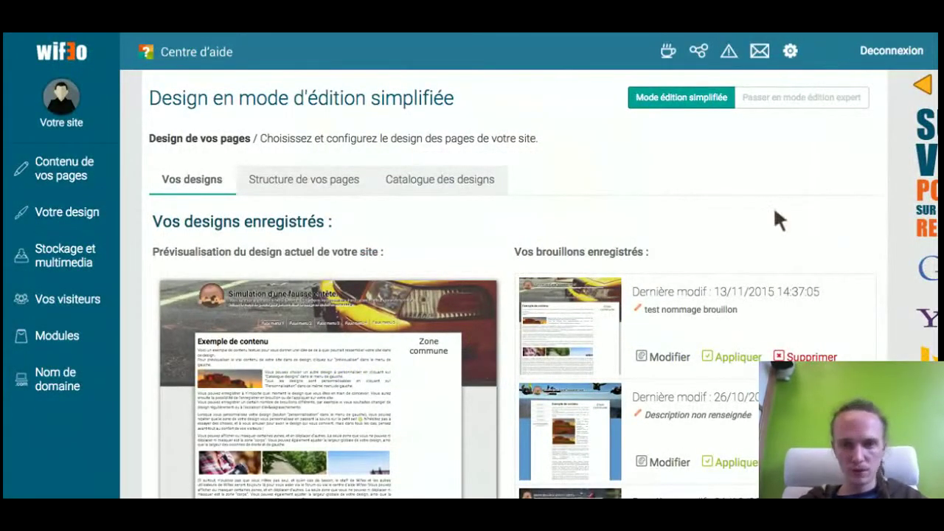
scroll(477, 354, "down", 1)
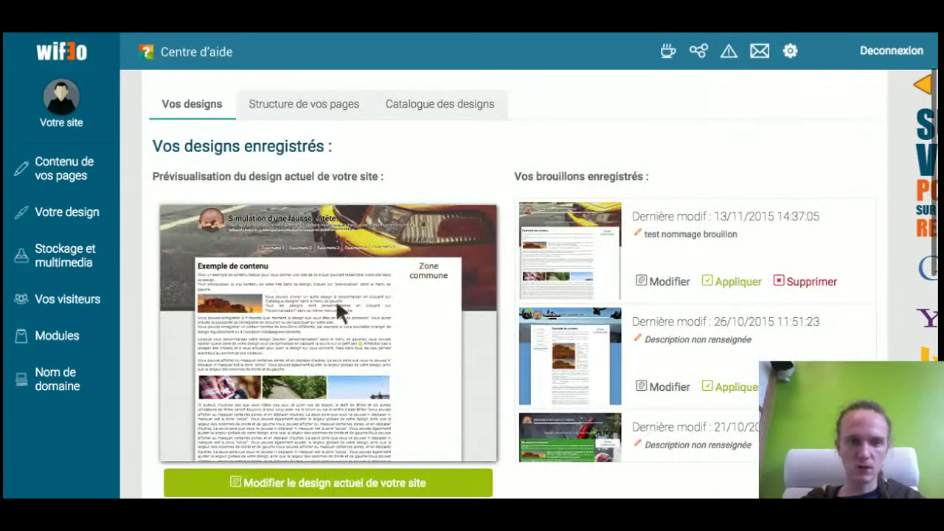
Step: Apply the last saved draft, the grey-blue Noël design dated 13/11/2015 14:39:27, to the live site and confirm
scroll(682, 322, "down", 3)
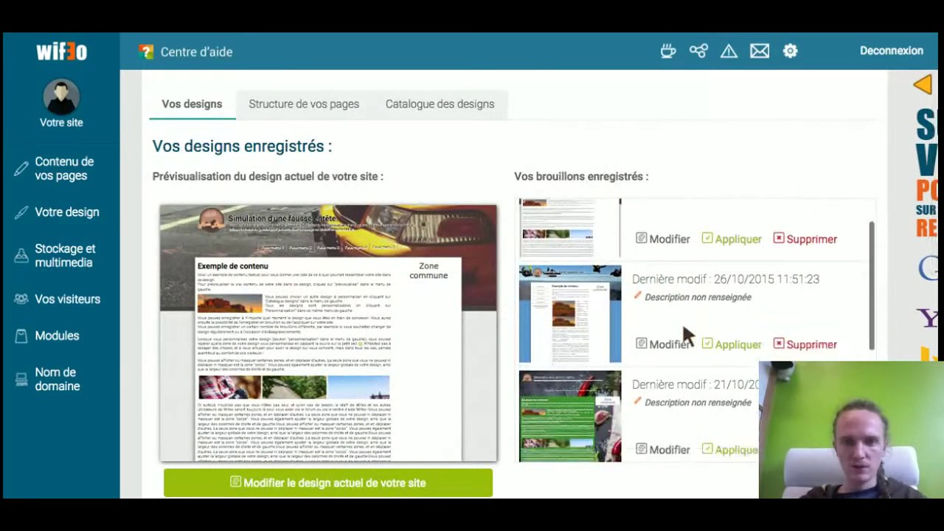
scroll(681, 321, "down", 5)
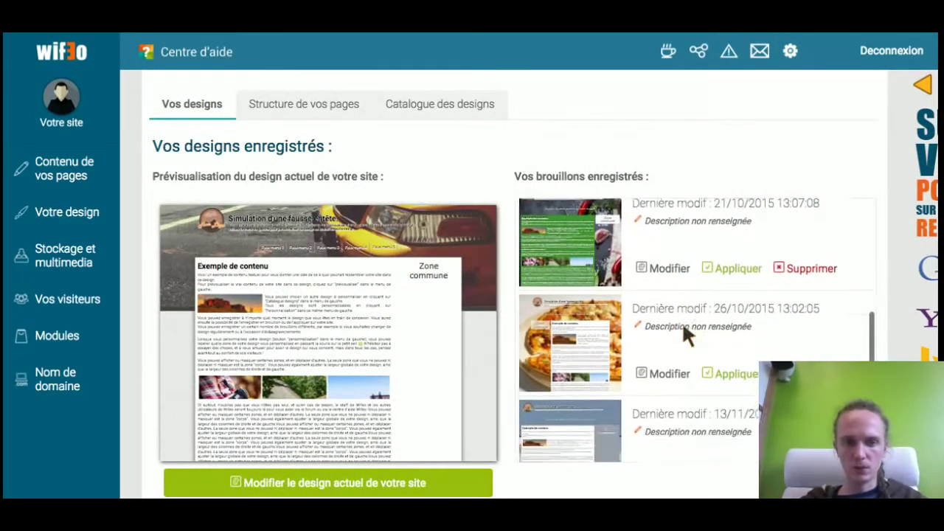
scroll(681, 324, "down", 1)
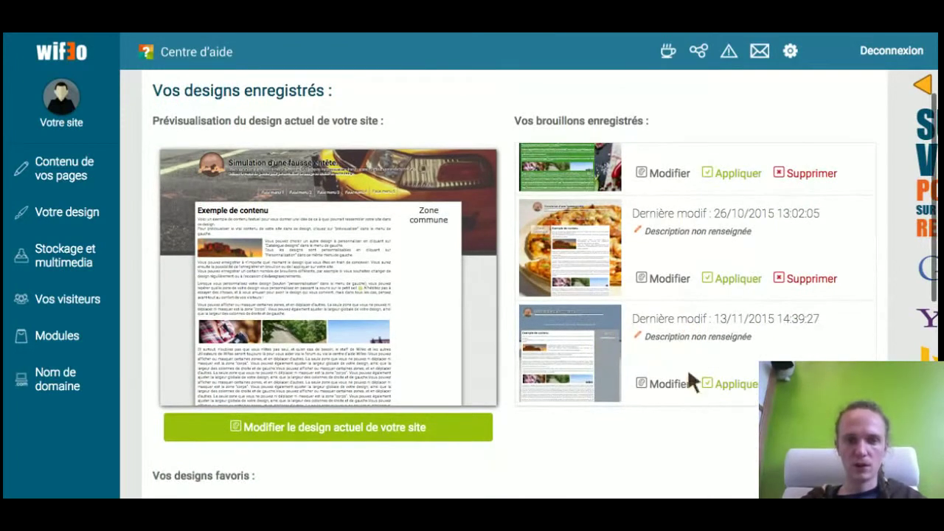
left_click(726, 385)
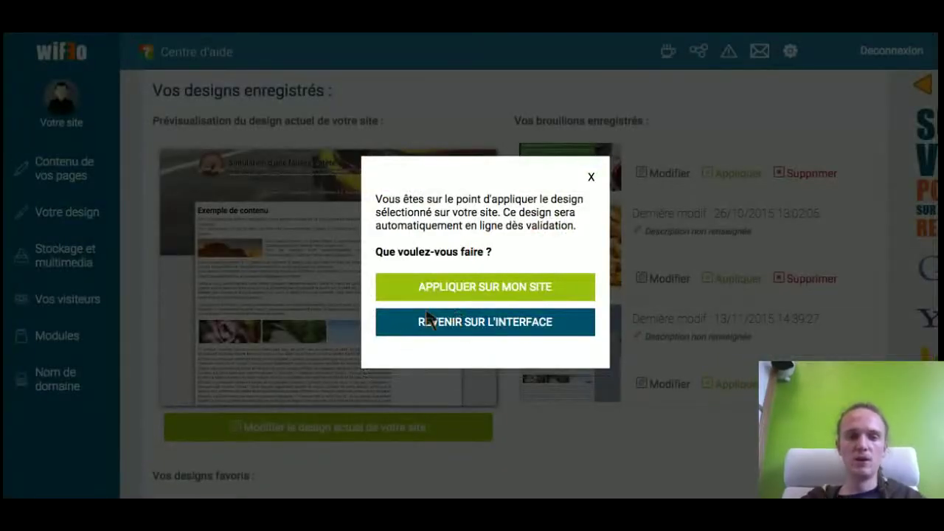
left_click(469, 289)
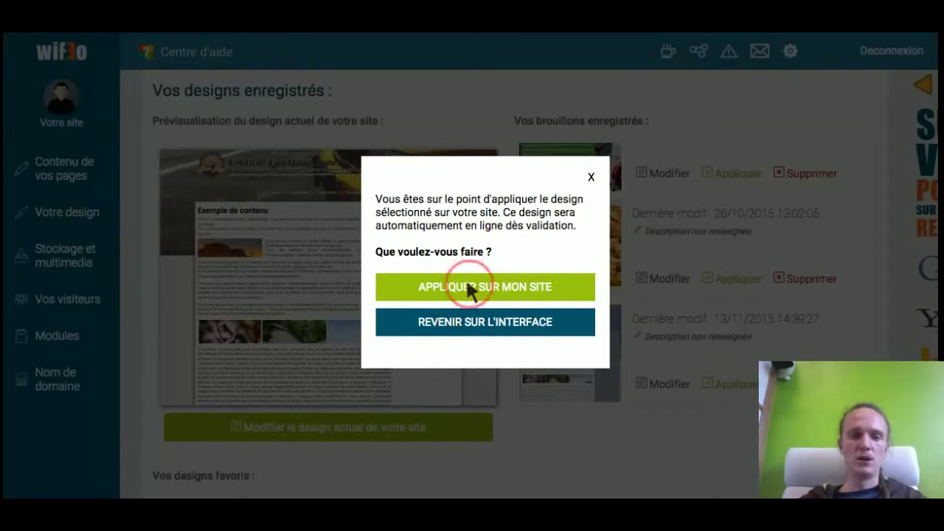
left_click(425, 295)
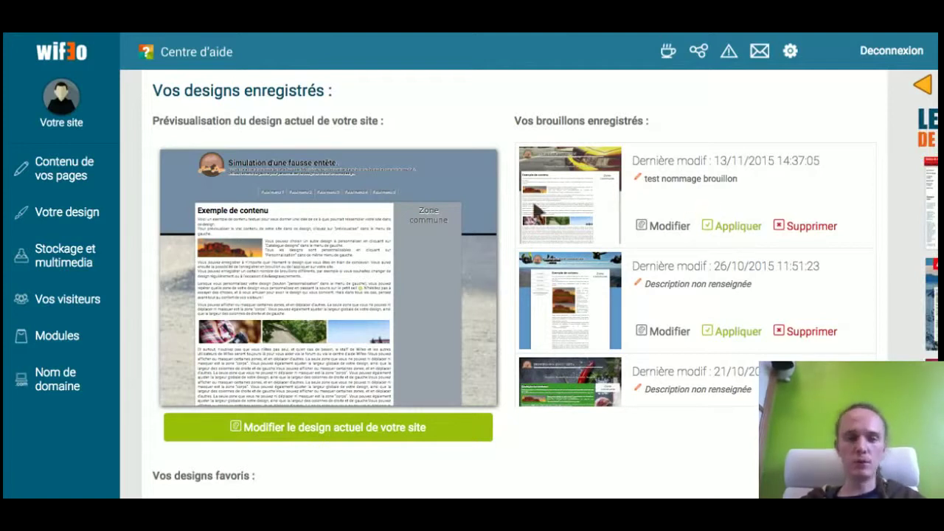
Step: Apply the saved draft described as "test nommage brouillon" to the live site and confirm
left_click(733, 226)
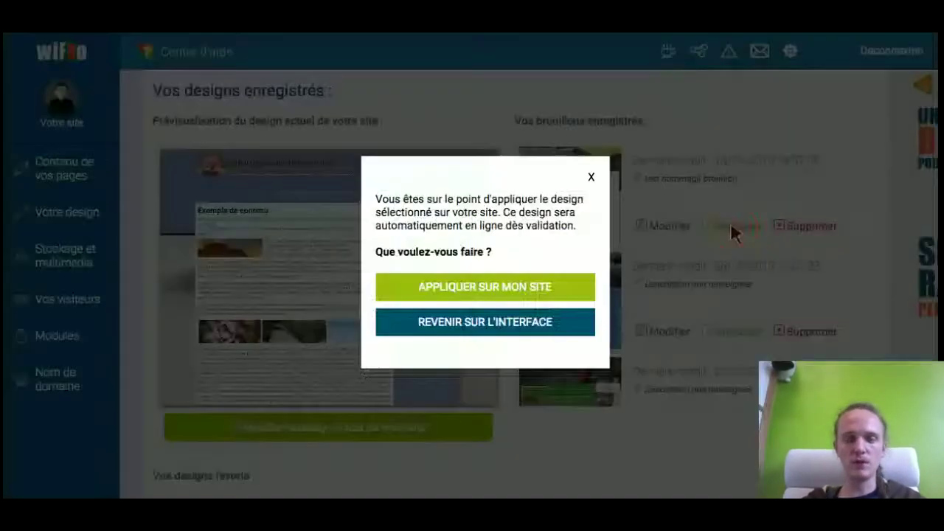
left_click(535, 289)
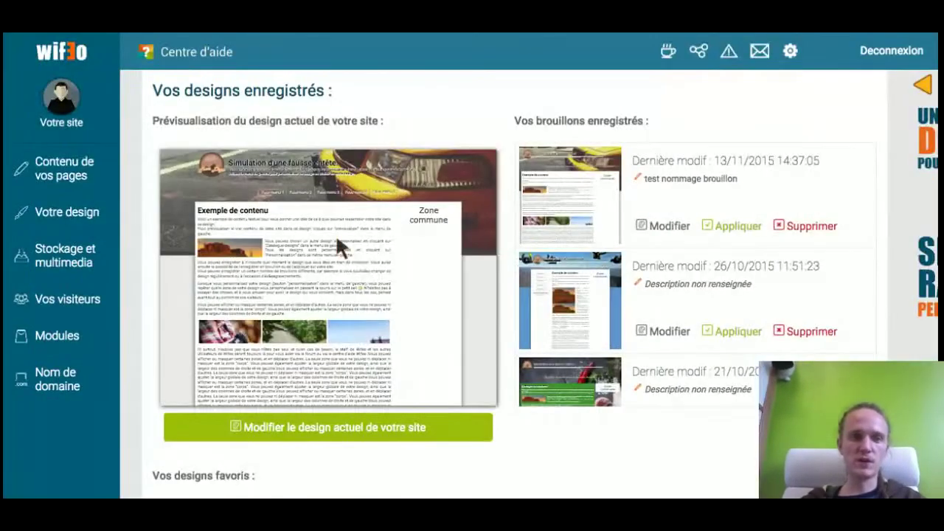